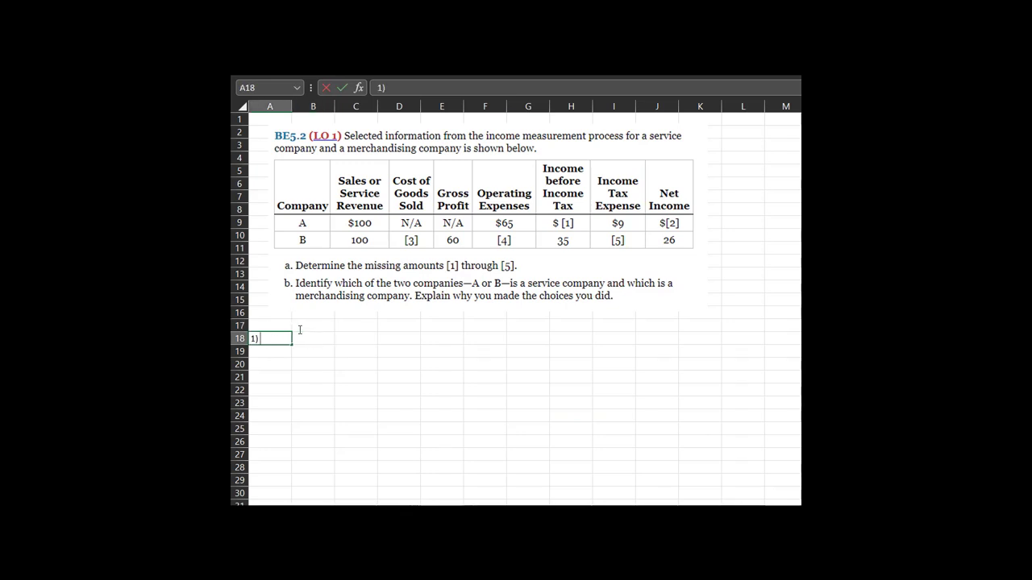
Complete label 1) in A18 and calculate missing amount [1] in B18 with =100-65.
key("Tab")
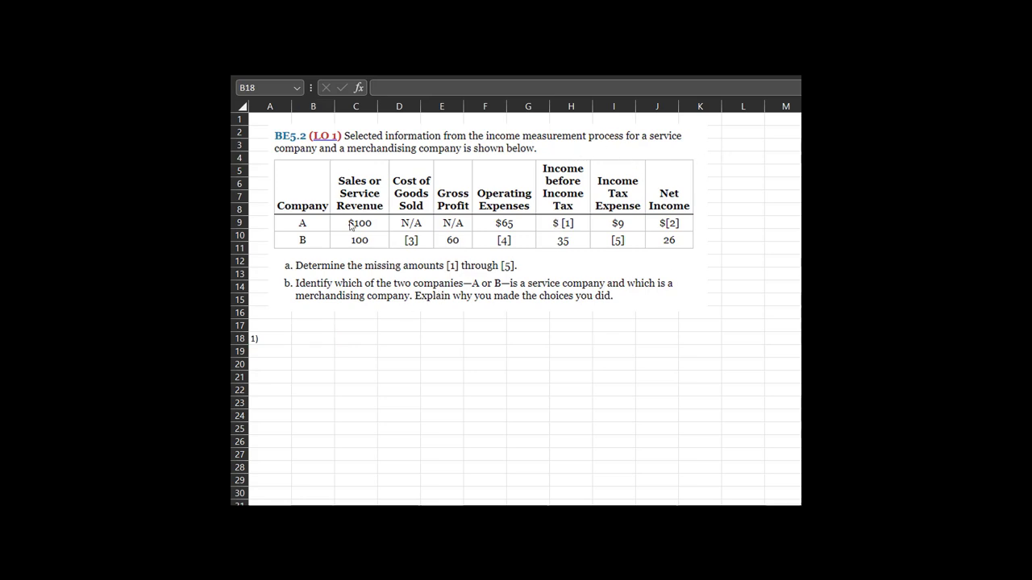
left_click(313, 337)
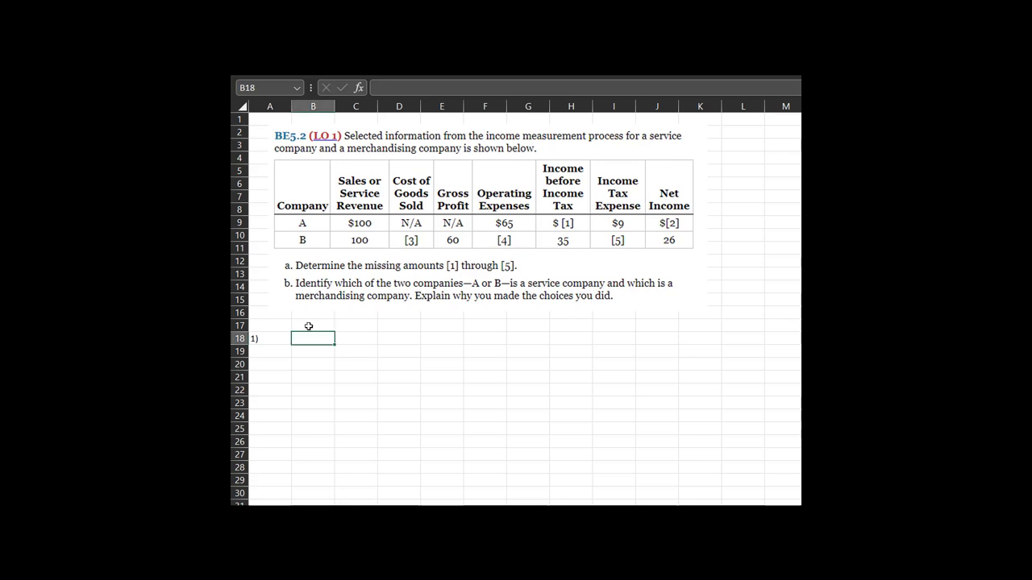
type("=100-65")
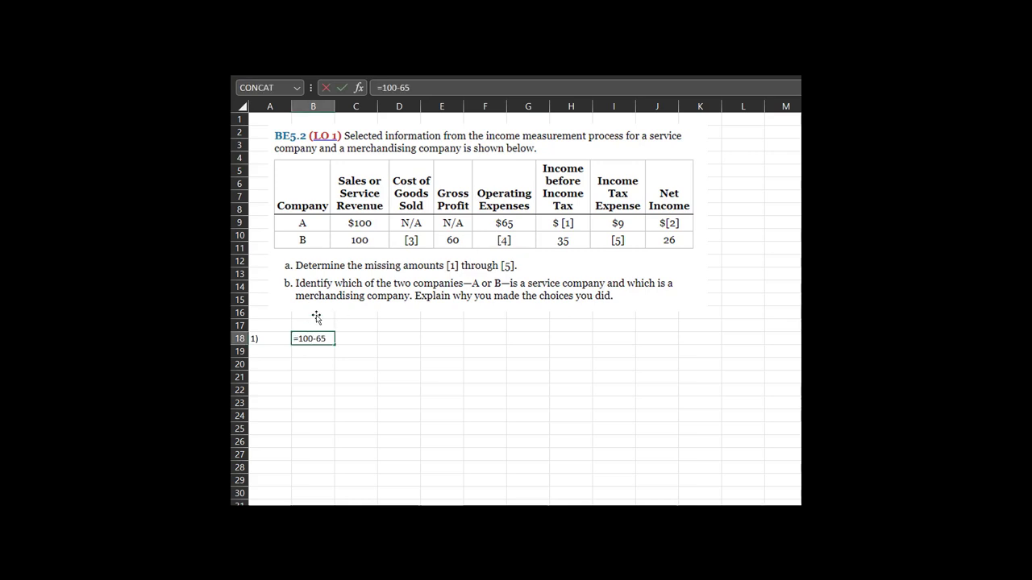
key("Tab")
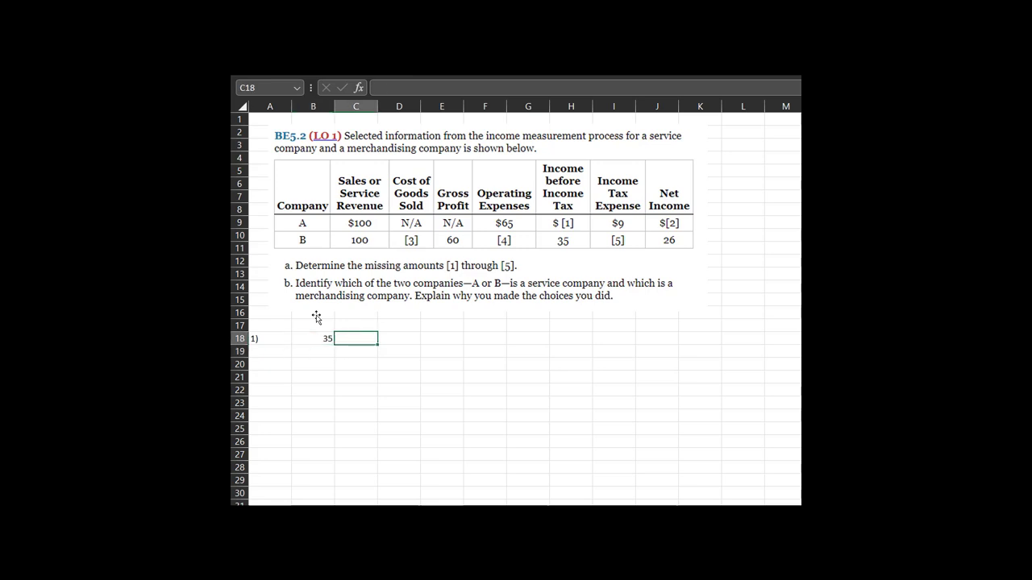
key("Left")
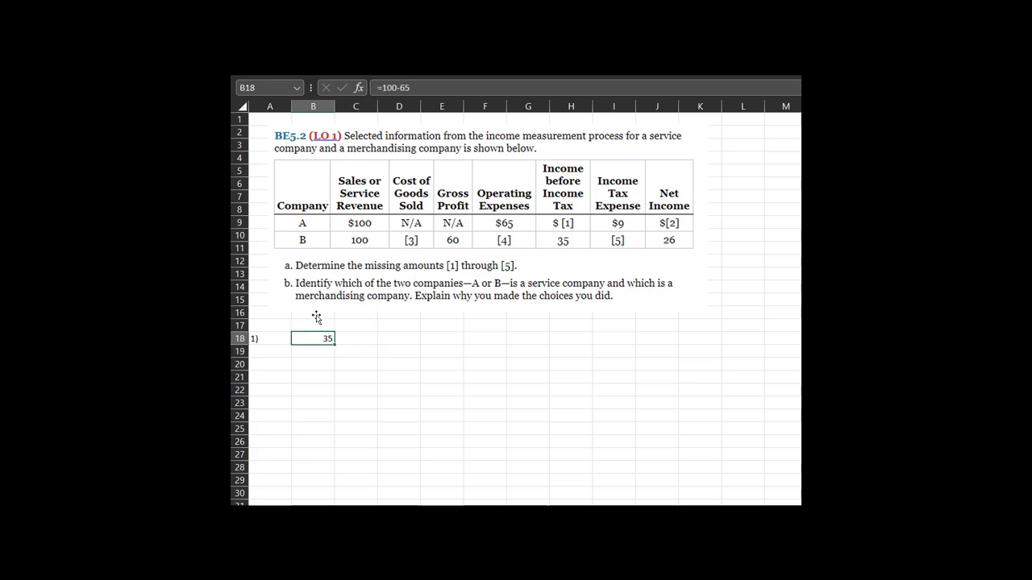
key("Tab")
key("Return")
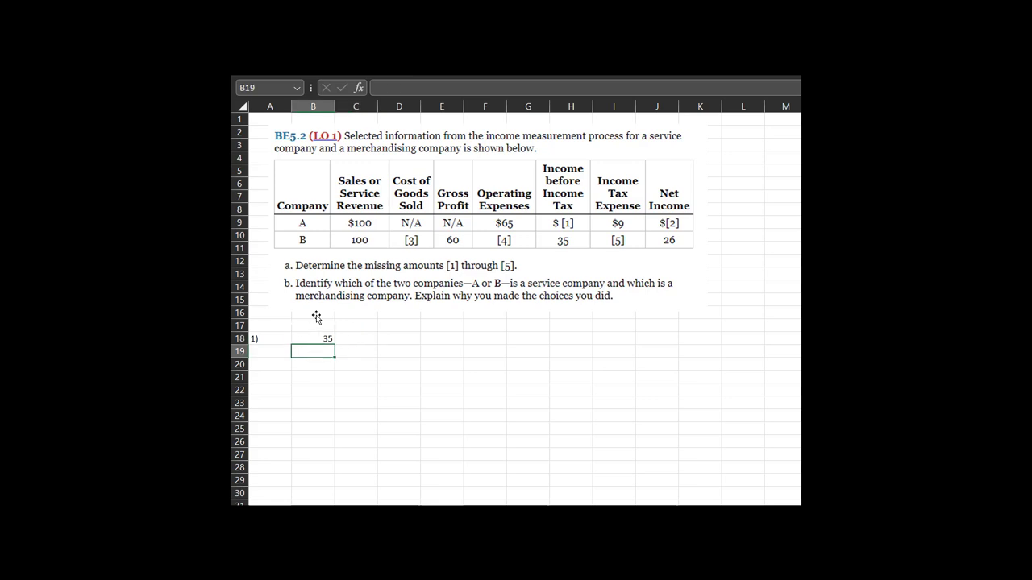
Add label 2) in A19 and calculate missing amount [2] in B19 with =B18-9.
key("Left")
type("2")
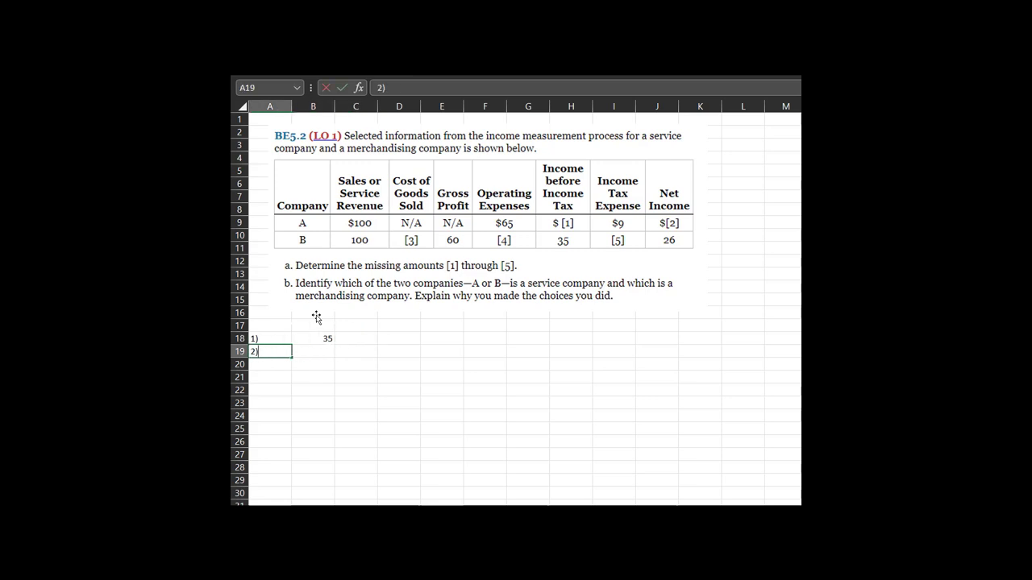
key("Tab")
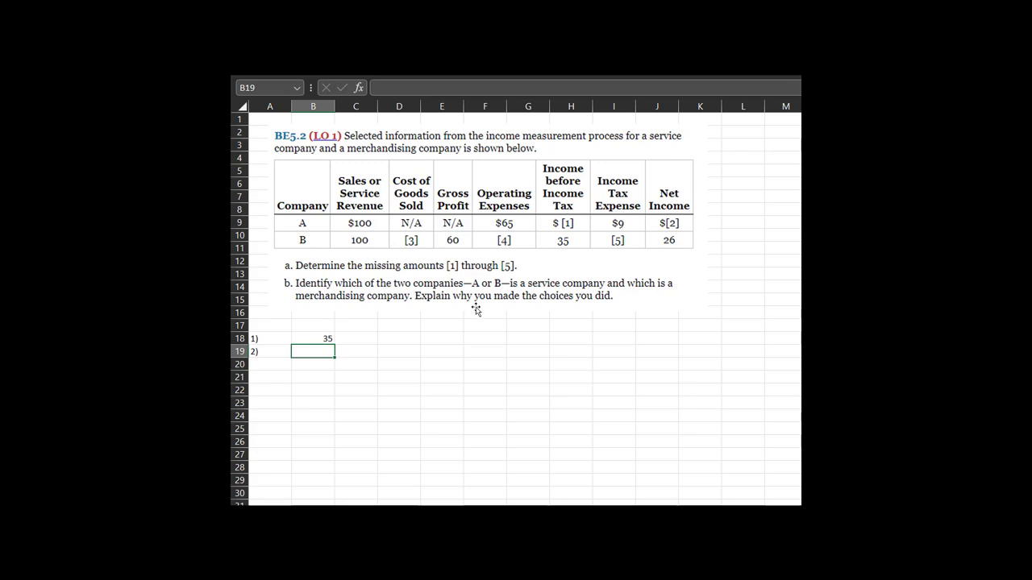
type("=")
key("Up")
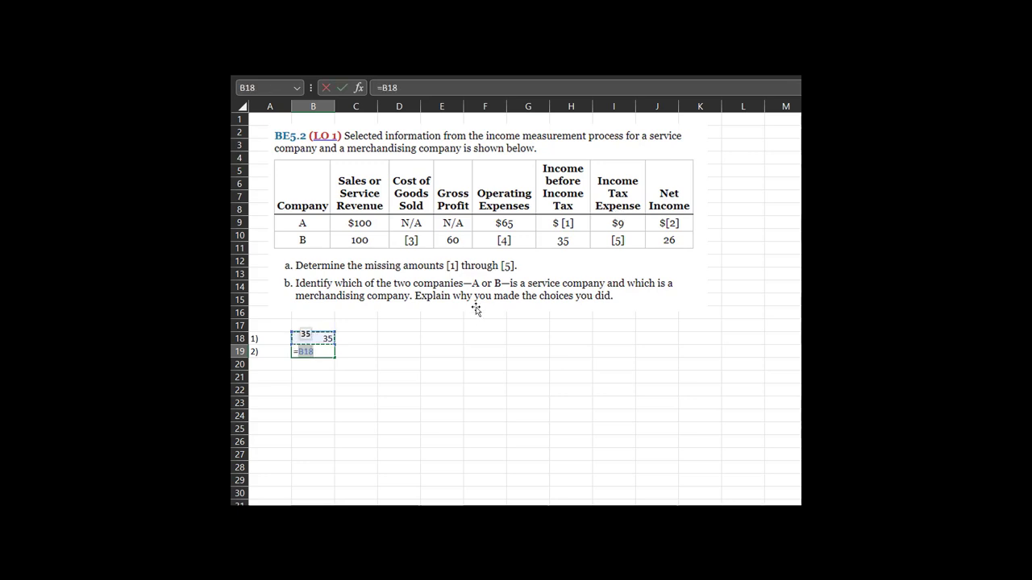
type("-9")
key("Return")
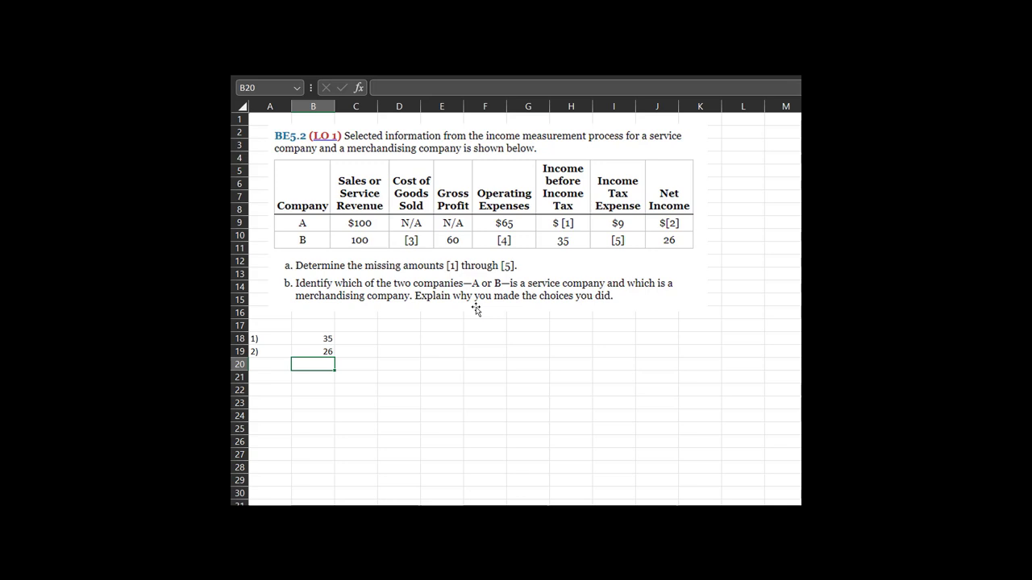
Add label 3) in A20 and calculate missing amount [3] in B20 with =100-60.
key("Left")
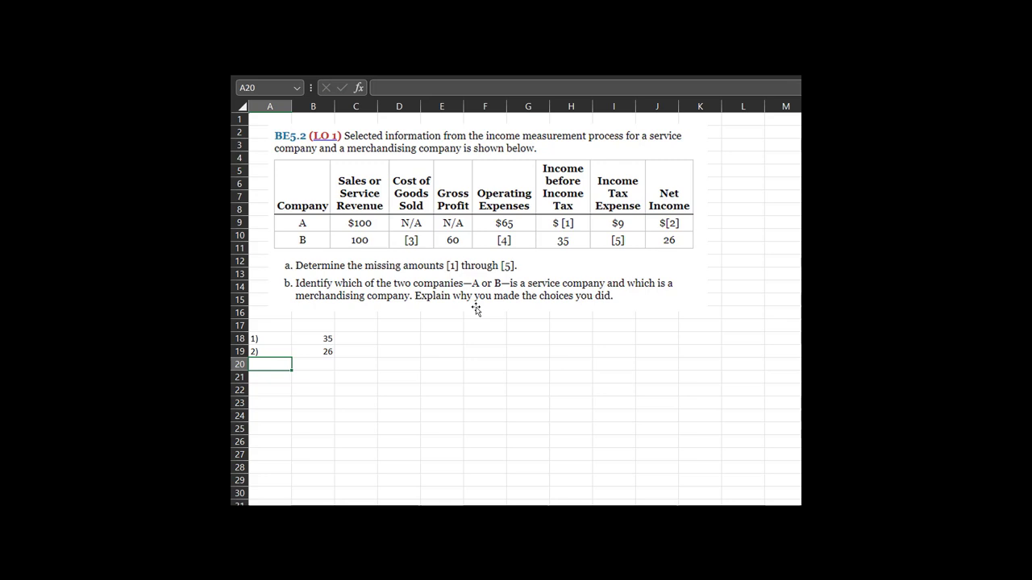
type("3)")
key("Tab")
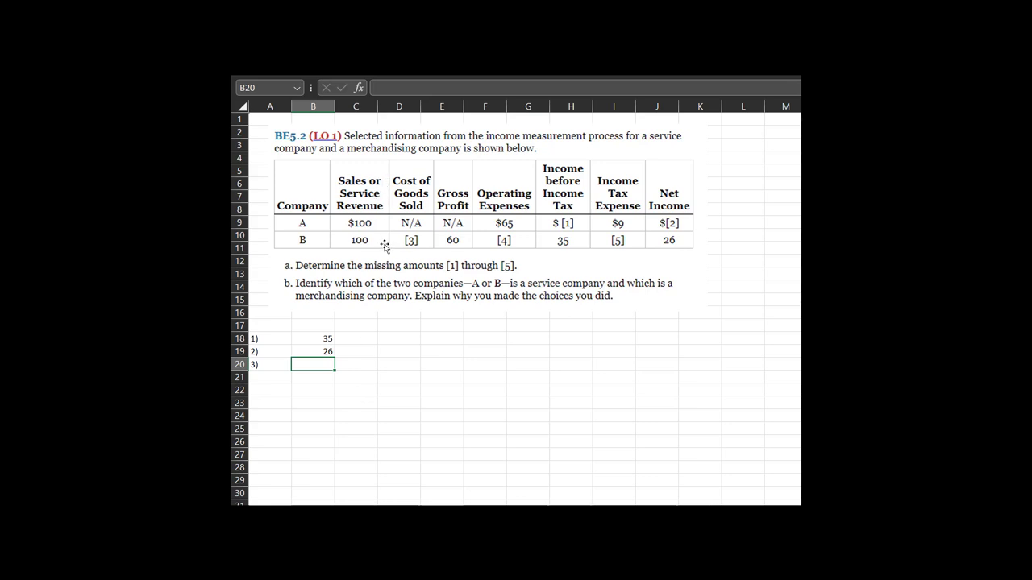
type("=100-60")
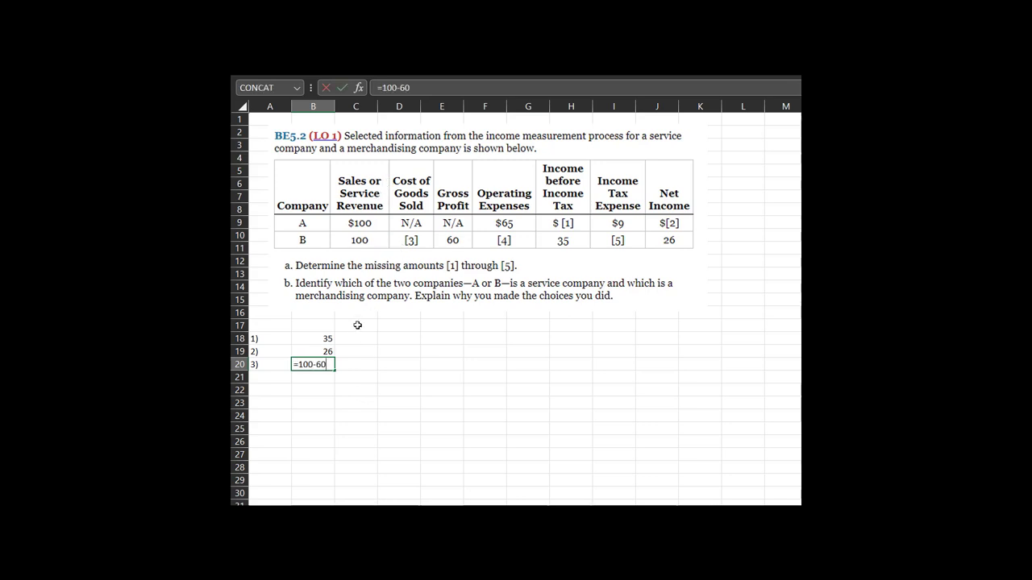
key("Return")
Check Company B's gross profit in C20 by subtracting the cost of goods sold from 100, and clear the check.
key("Up")
key("Right")
key("Right")
key("Left")
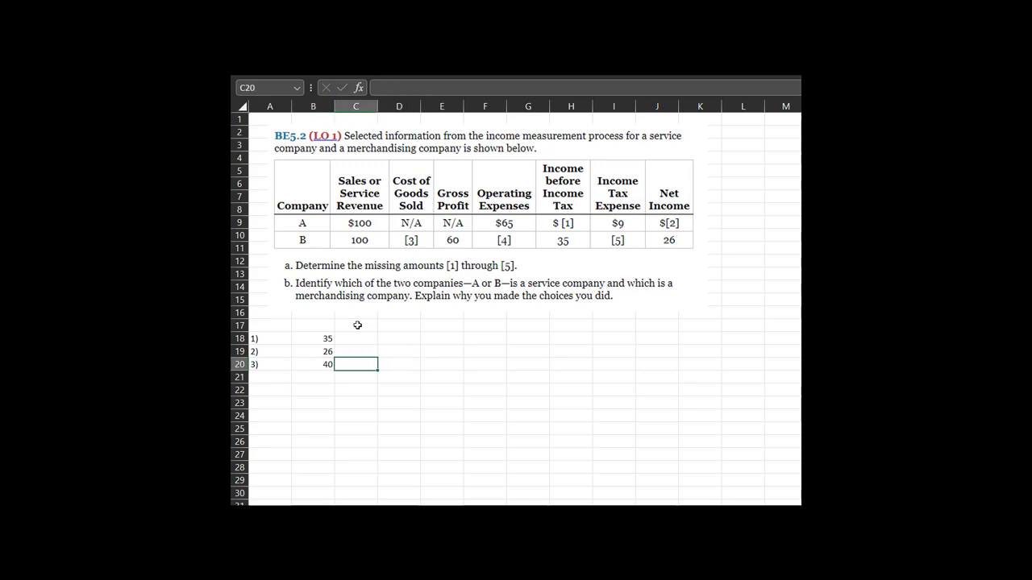
type("=100")
type("-60")
key("Return")
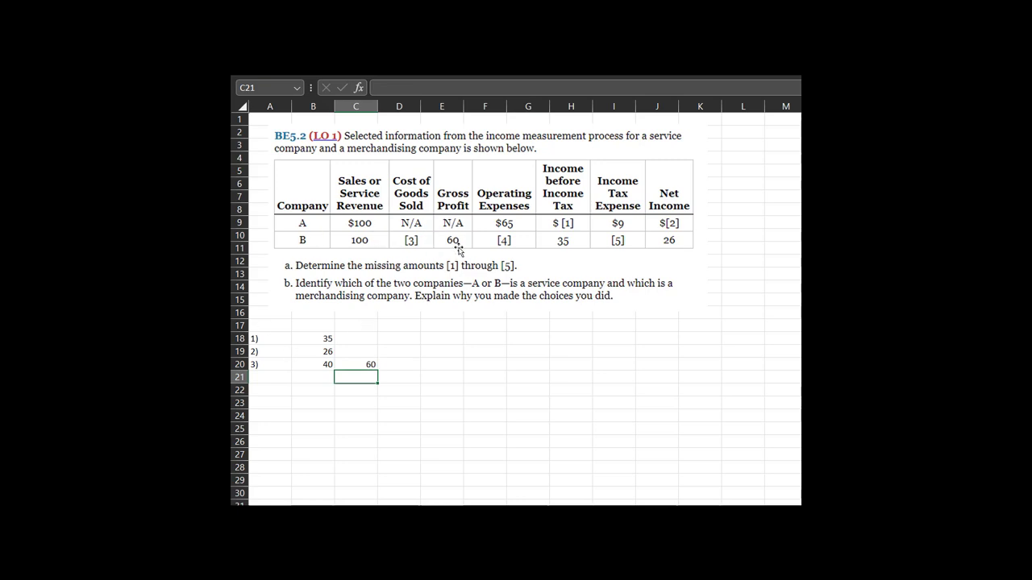
key("Up")
key("Delete")
Add label 4) in A21 and calculate missing amount [4] in B21 with =60-35.
key("Down")
key("Left")
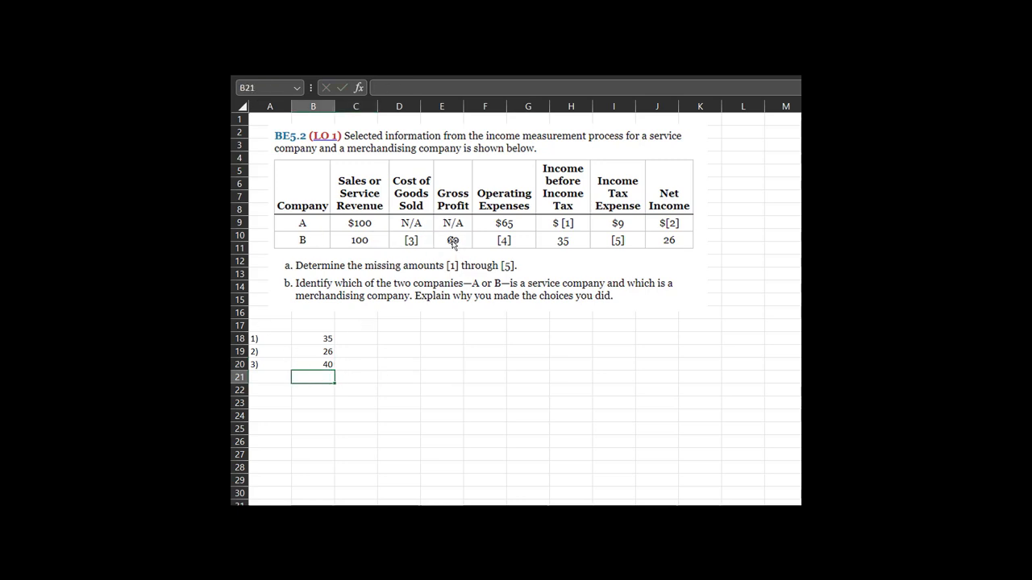
key("Left")
type("4")
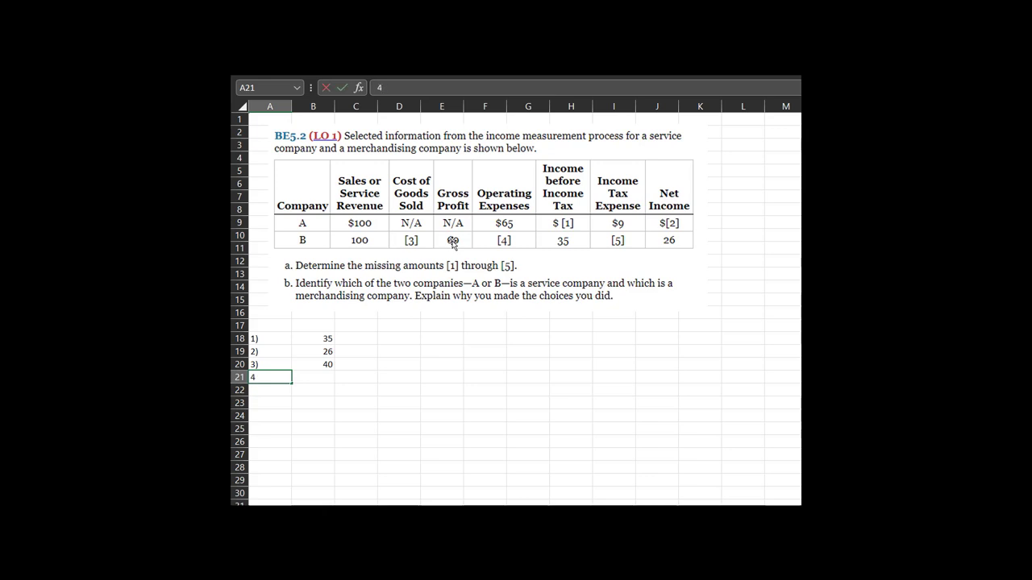
type(")")
key("Return")
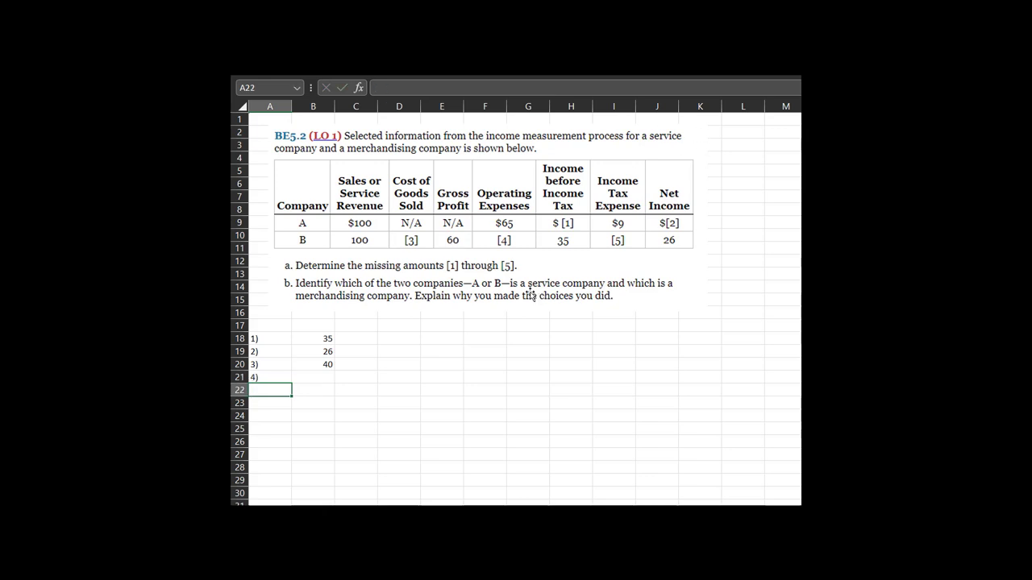
left_click(343, 362)
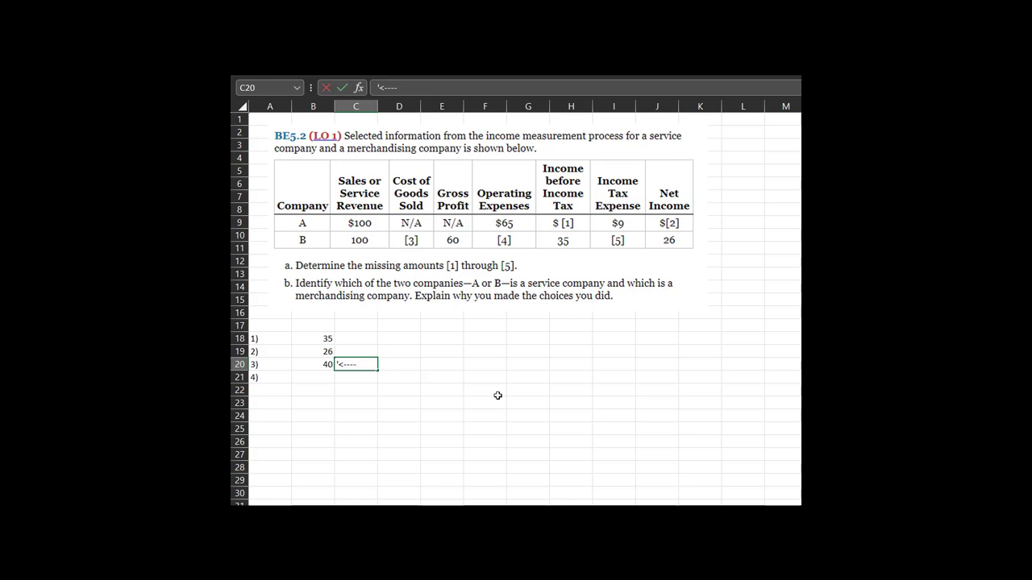
key("Return")
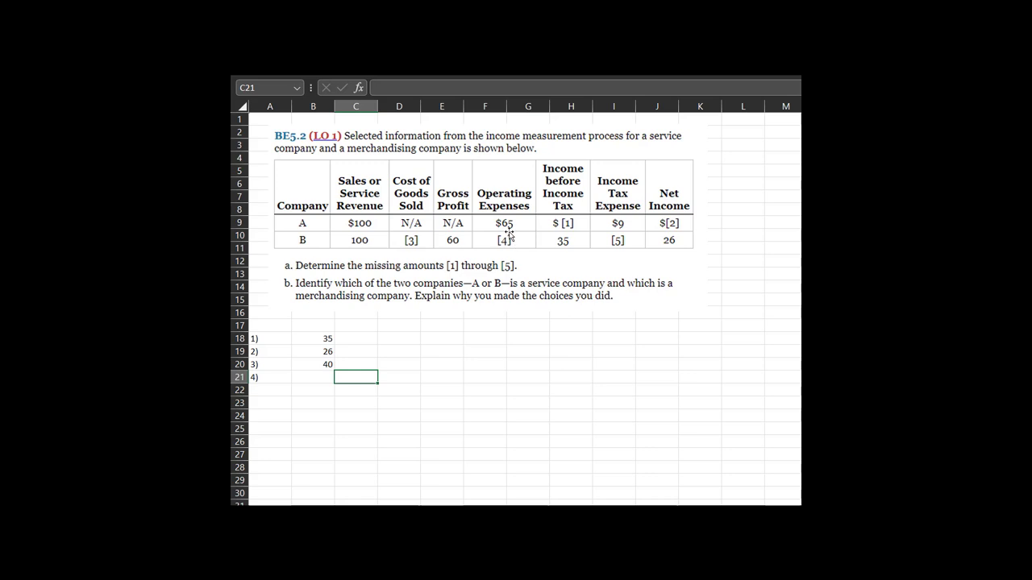
left_click(316, 380)
type("=")
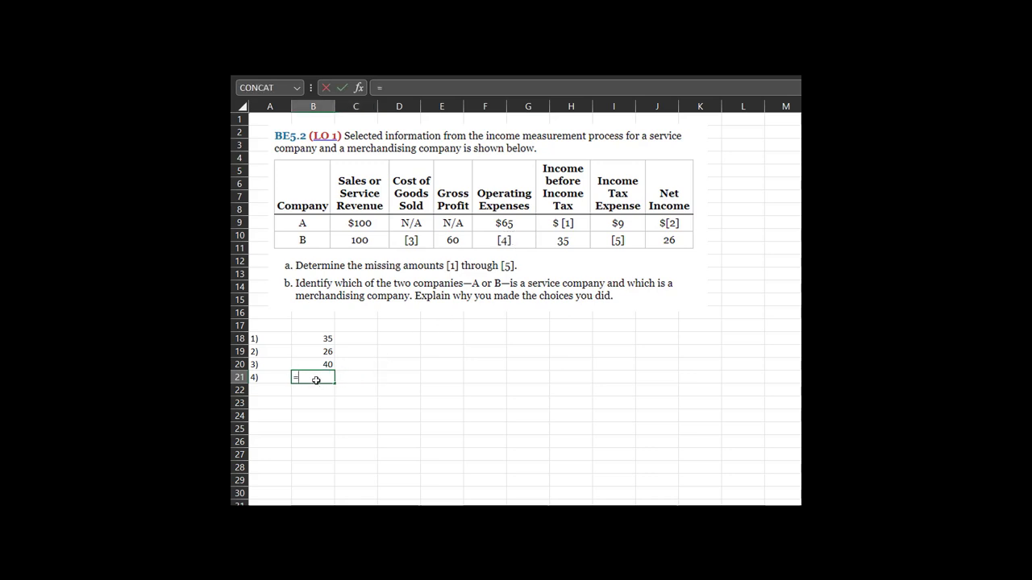
type("60-35")
key("Return")
Check Company B's income before income tax in C21 with =60-25, and clear the check.
left_click(316, 379)
key("Right")
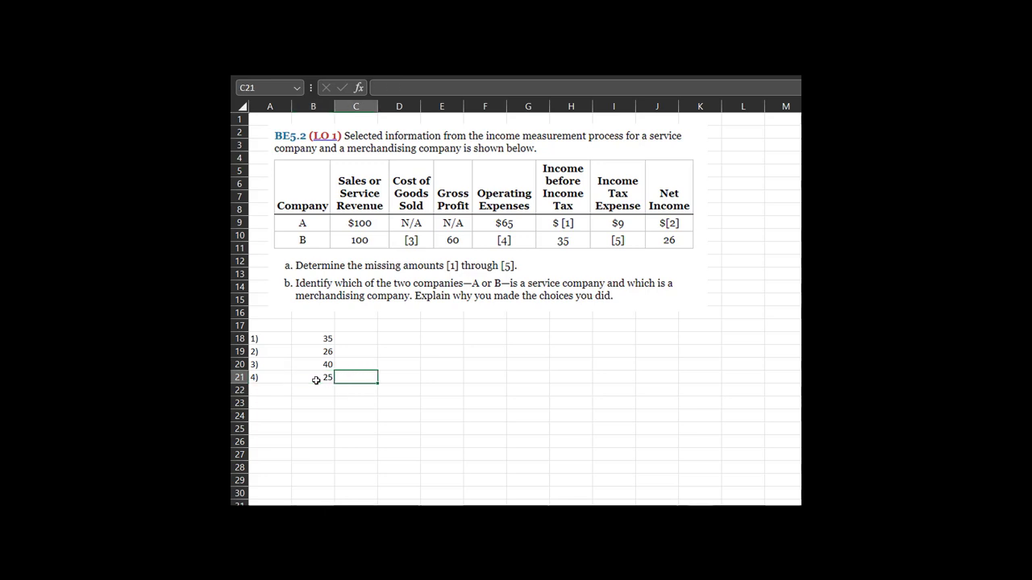
type("=60-25")
key("Return")
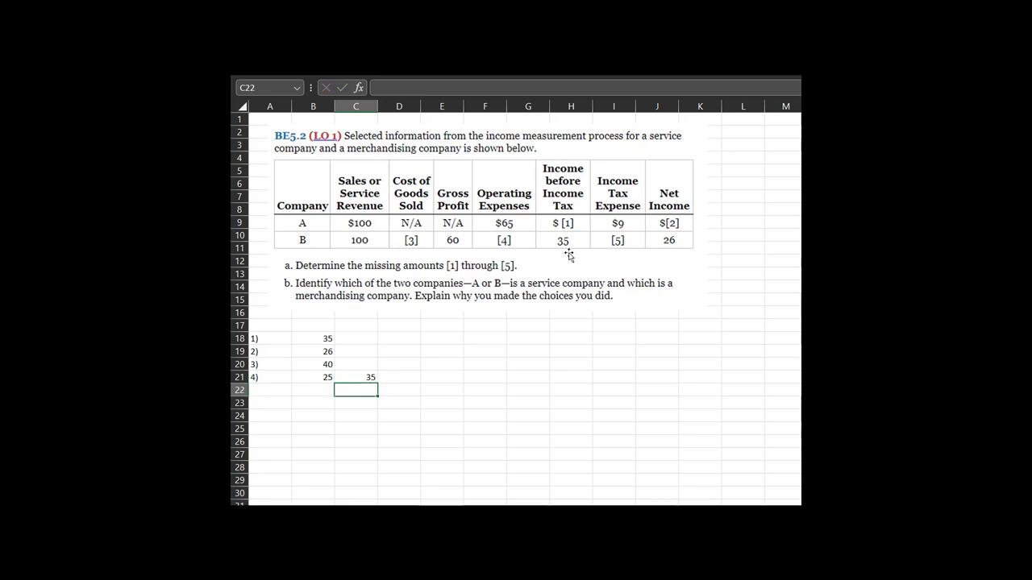
key("Up")
key("Delete")
Add label 5) in A22 and calculate missing amount [5] in B22 with =35-26.
key("Down")
key("Left")
key("Left")
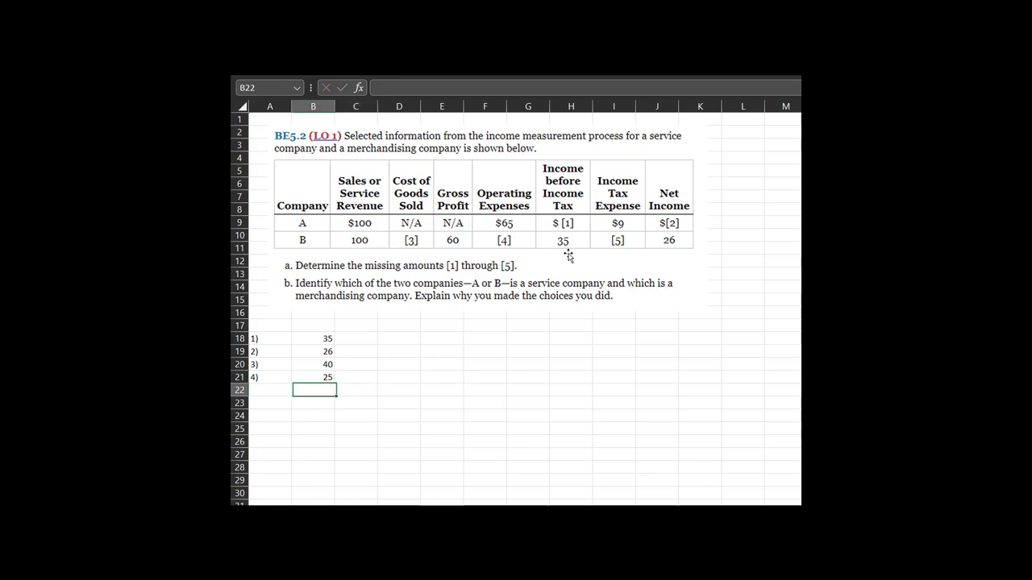
type("5)")
key("Tab")
type("=")
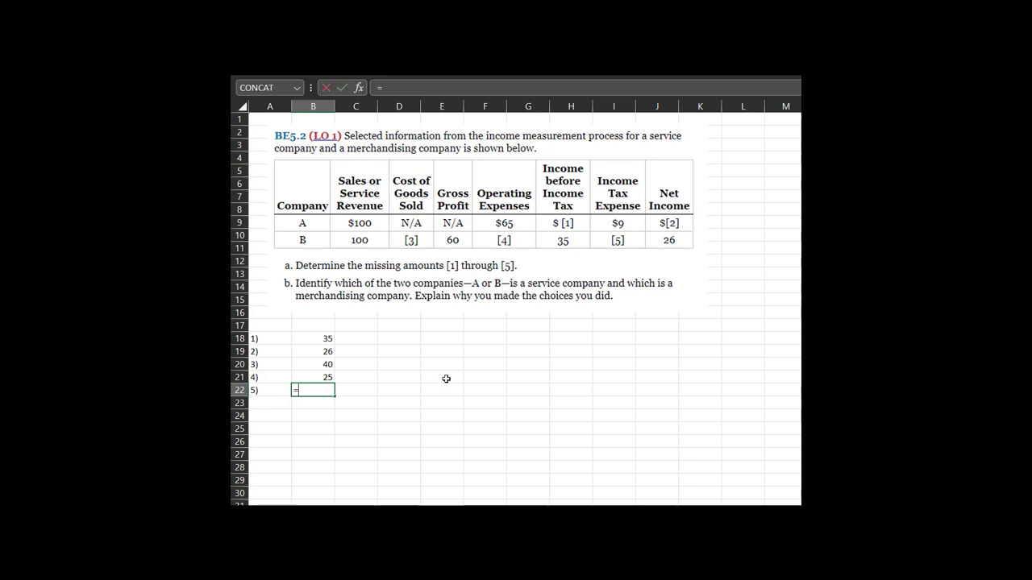
type("35-26")
key("Return")
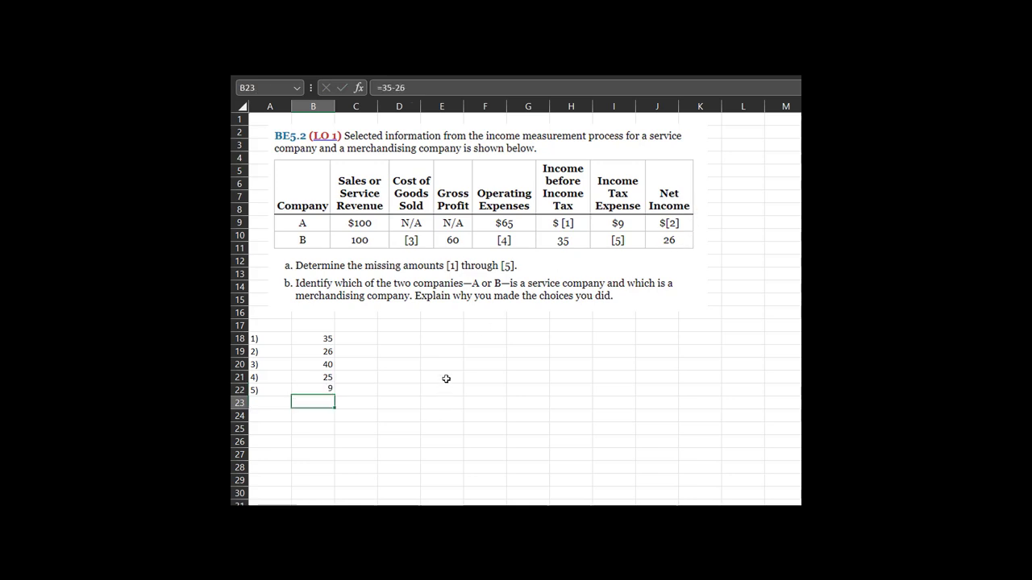
Check Company B's net income in C22 with =35-9, and clear the check.
key("Up")
key("Right")
type("=")
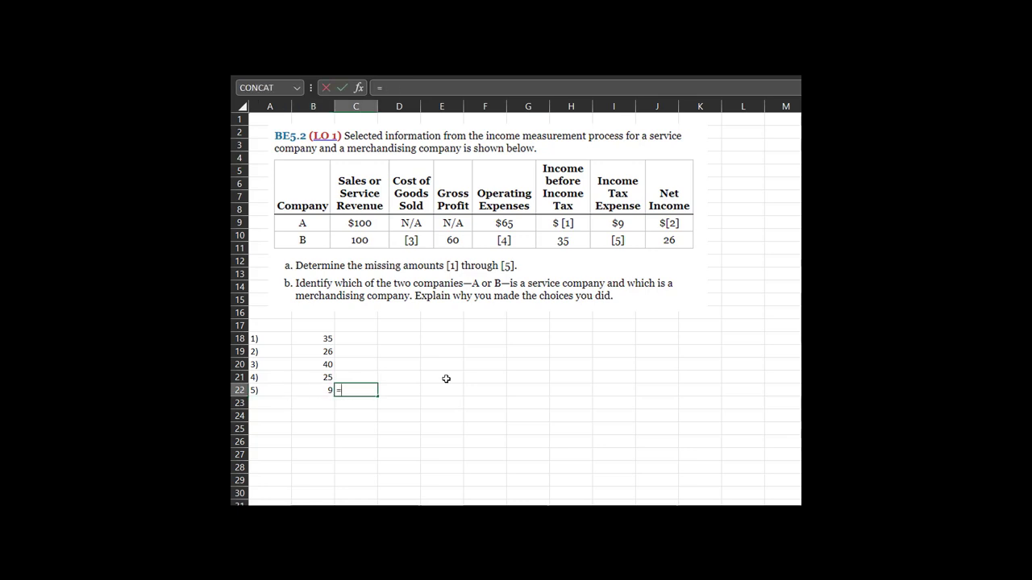
type("35-9")
key("Return")
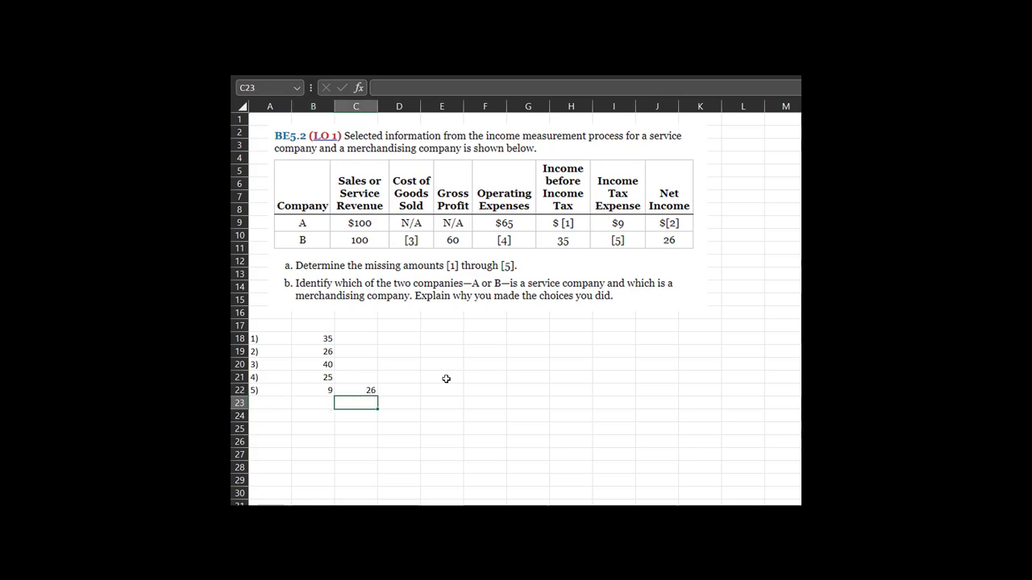
key("Up")
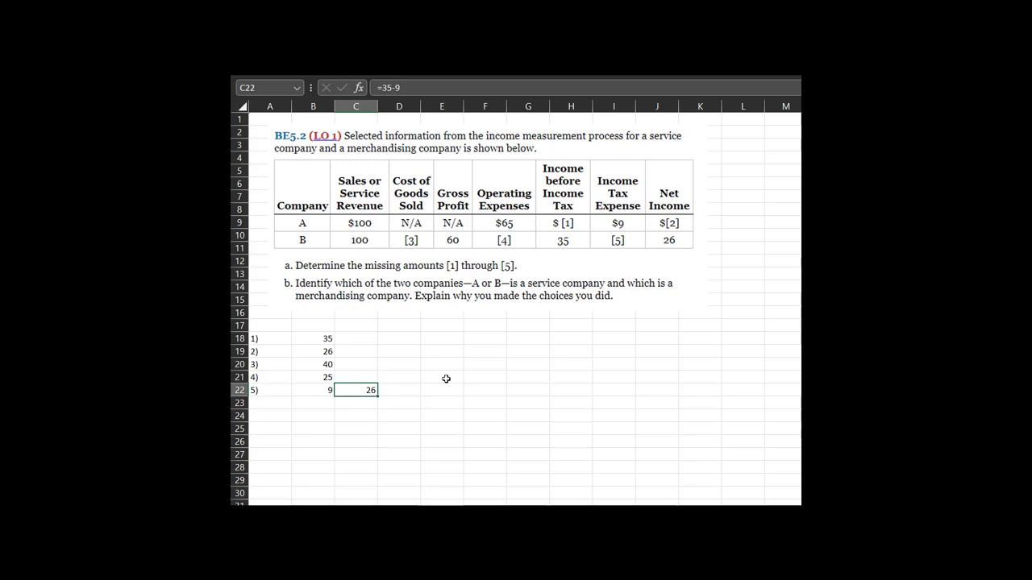
key("Delete")
key("Down")
key("Left")
key("Left")
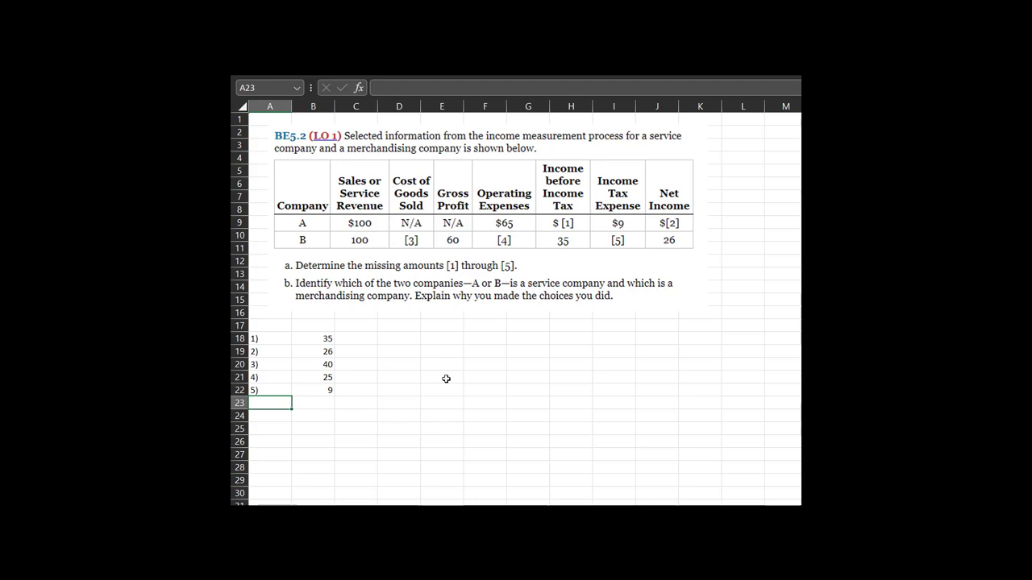
key("Right")
key("Right")
key("Right")
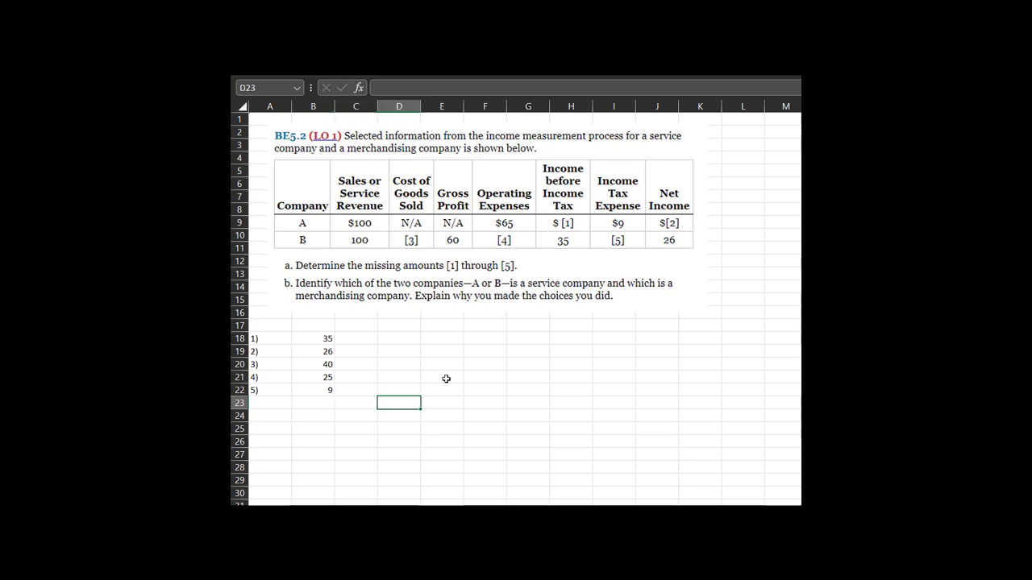
key("Left")
key("Left")
key("Left")
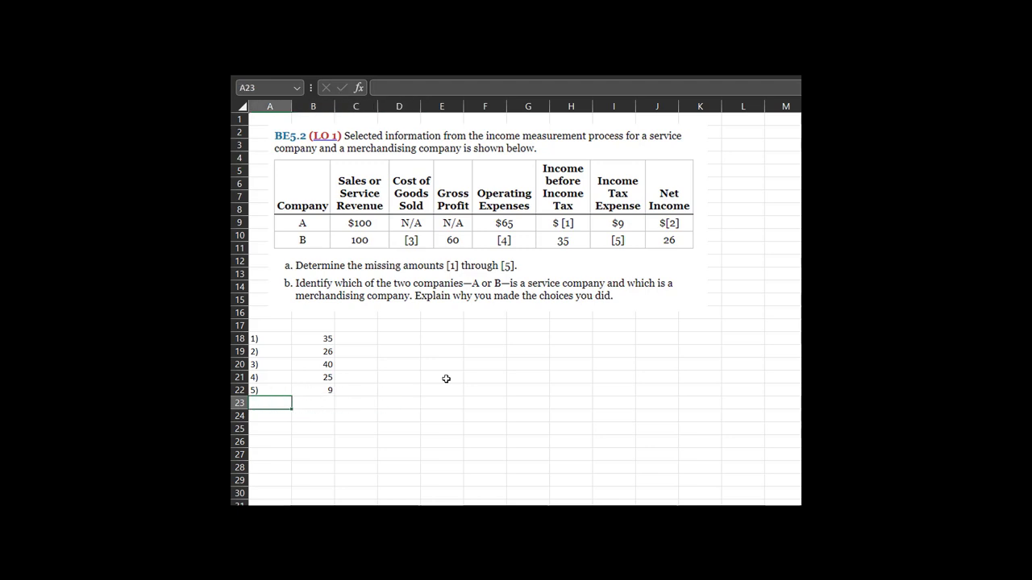
key("Right")
key("Left")
key("Right")
key("Right")
key("Left")
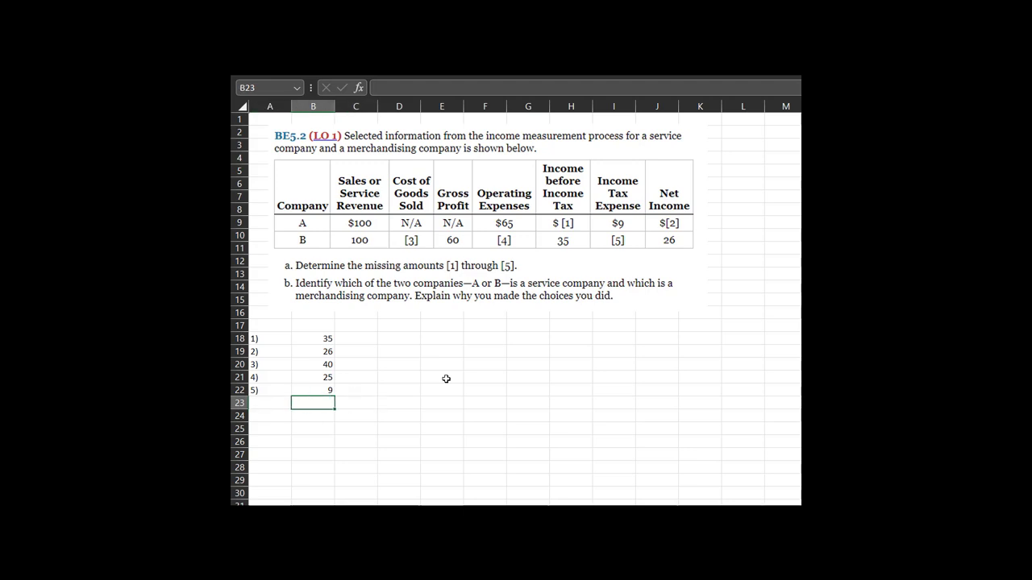
Enter the answer "Company B = Merchandizing Company" in A24.
key("Down")
key("Left")
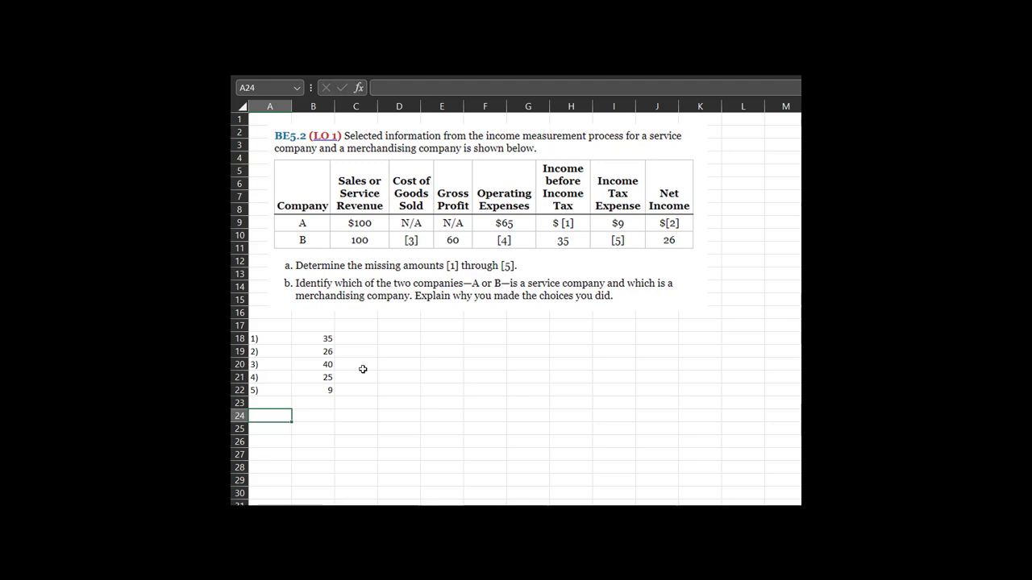
type("Company B =")
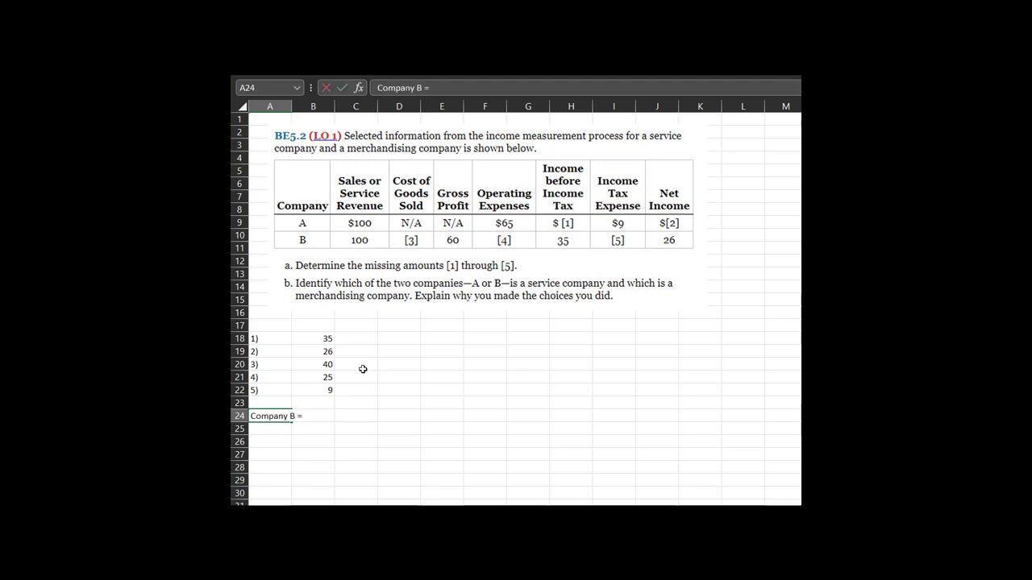
type(" Merchandizing Cmpan")
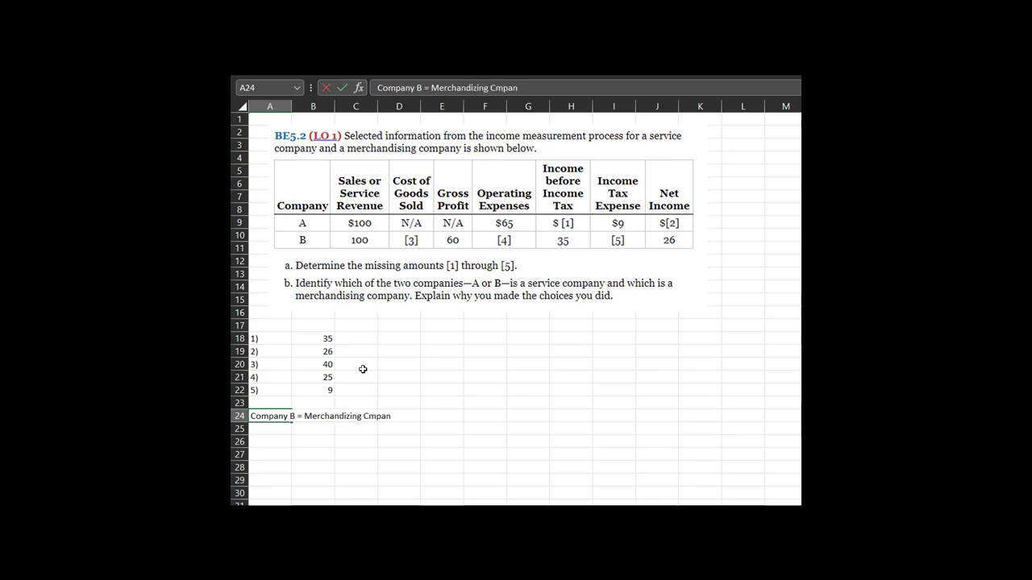
type("y")
key("BackSpace")
key("BackSpace")
key("BackSpace")
key("BackSpace")
key("BackSpace")
key("BackSpace")
type("Company")
key("Return")
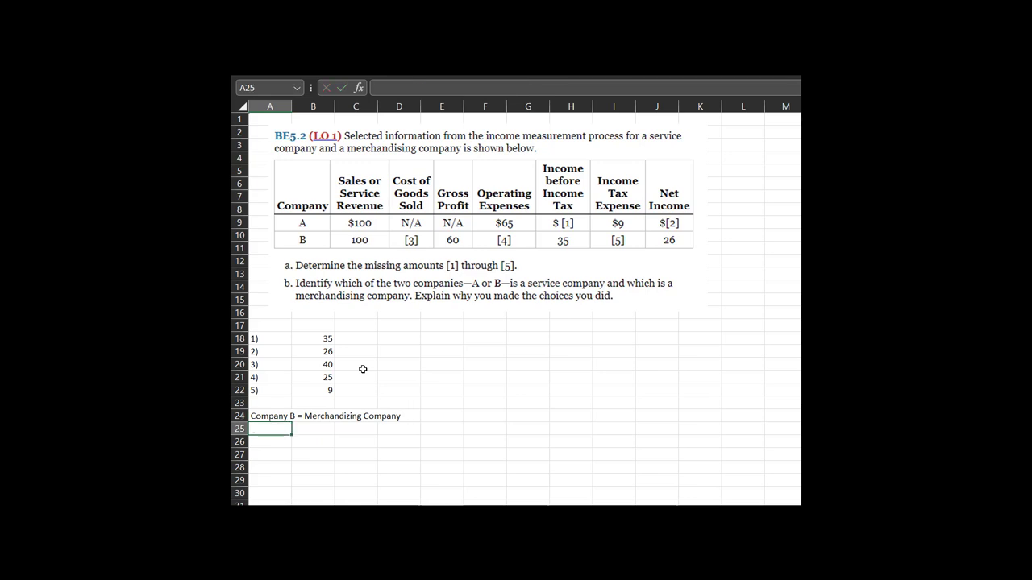
Enter the answer "Company A = Service company" in A25, with GoWOD as the example in parentheses.
type("Company A =")
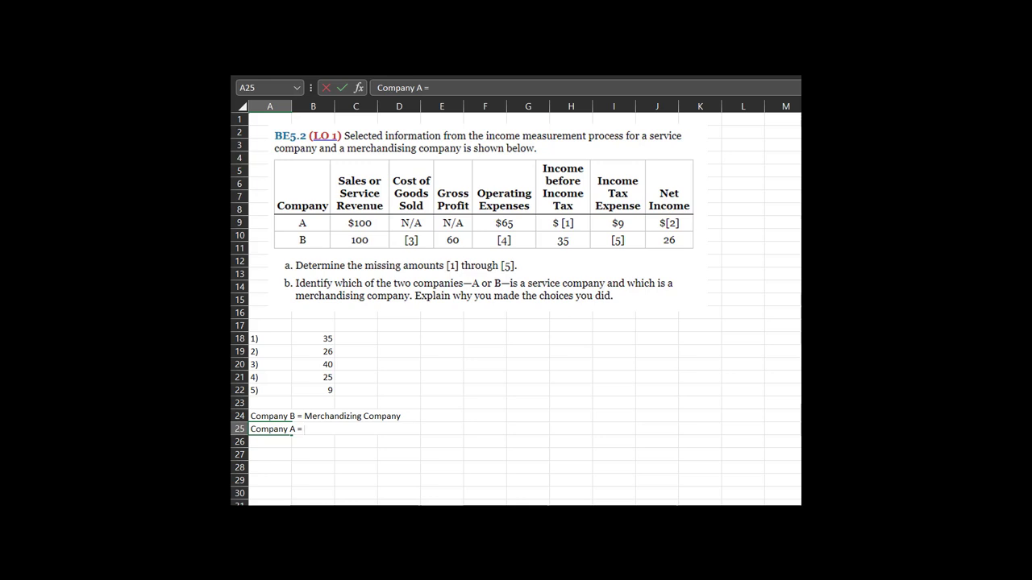
type("Service company (Pel")
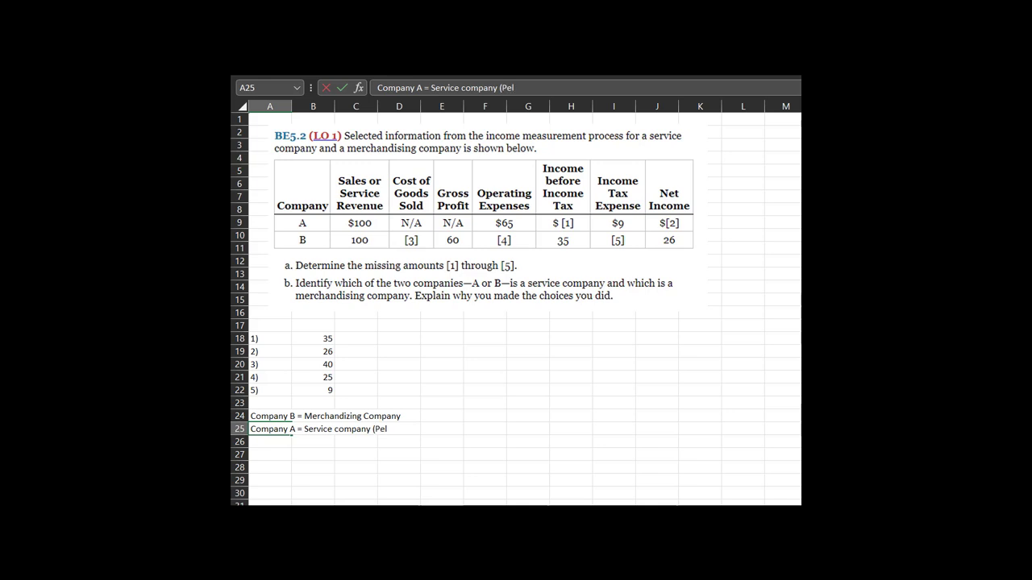
type("oton assuming the")
key("BackSpace")
type("y")
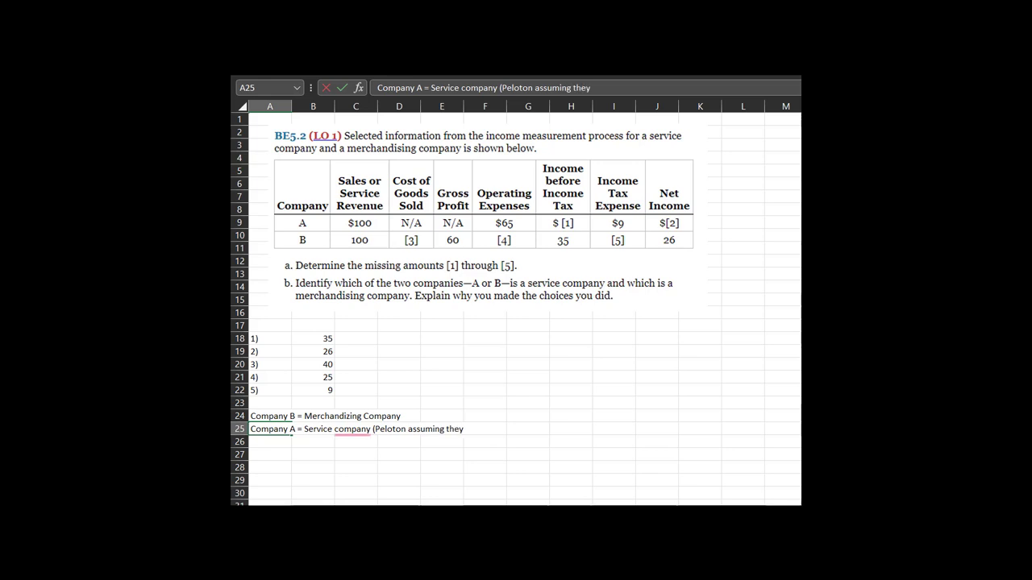
type(" didn't")
key("BackSpace")
key("BackSpace")
key("BackSpace")
key("BackSpace")
key("BackSpace")
key("BackSpace")
key("BackSpace")
key("BackSpace")
key("BackSpace")
key("BackSpace")
key("BackSpace")
key("BackSpace")
key("BackSpace")
key("BackSpace")
key("BackSpace")
key("BackSpace")
key("BackSpace")
key("BackSpace")
key("BackSpace")
key("BackSpace")
key("BackSpace")
key("BackSpace")
key("BackSpace")
key("BackSpace")
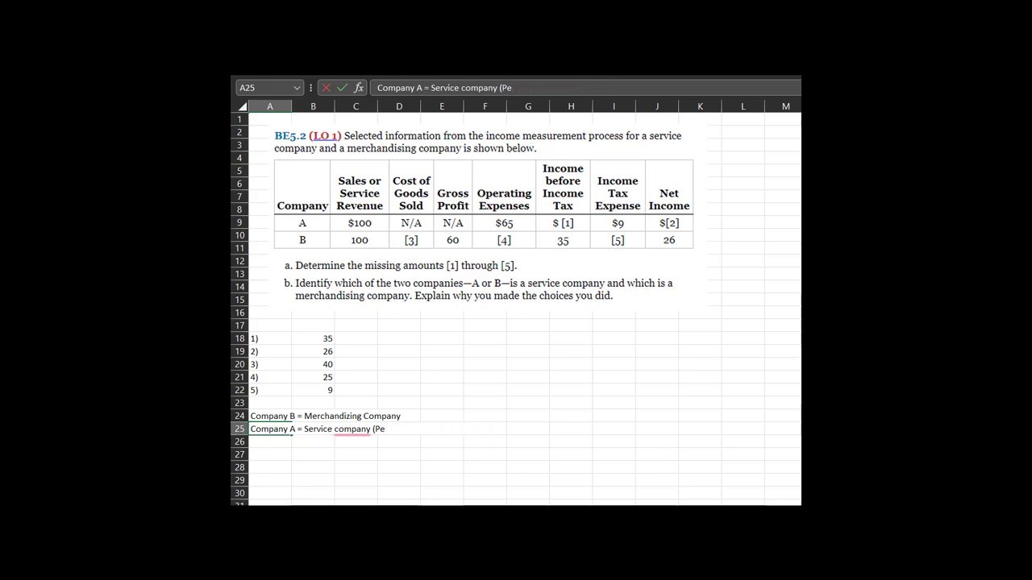
type("DiA")
key("BackSpace")
key("BackSpace")
key("BackSpace")
type("GoWOD")
key("Return")
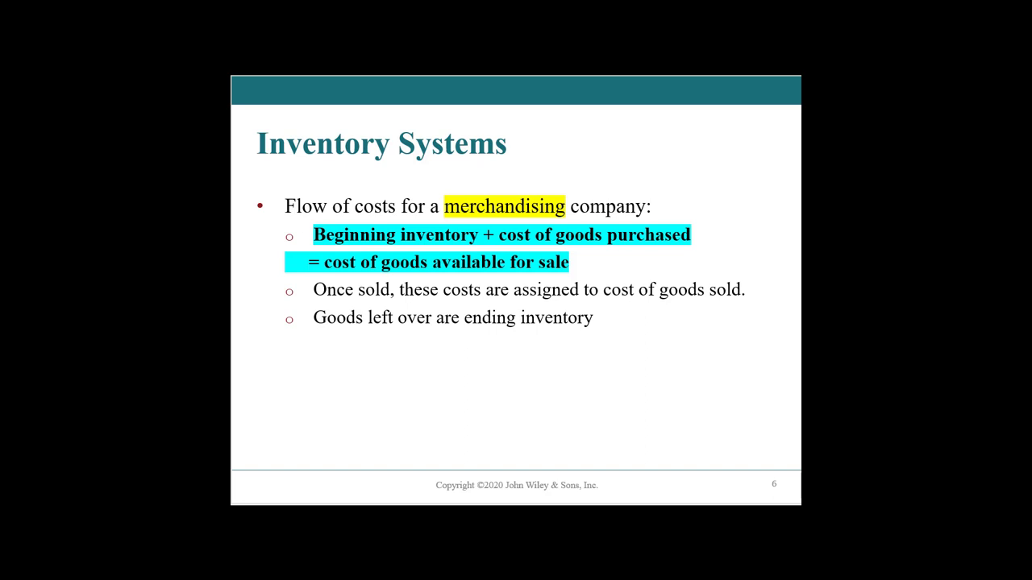
On the Inventory Systems slide in PowerPoint, select "inventory" and then "+ cost of goods purchased" in the cost flow formula to point them out.
left_click(569, 205)
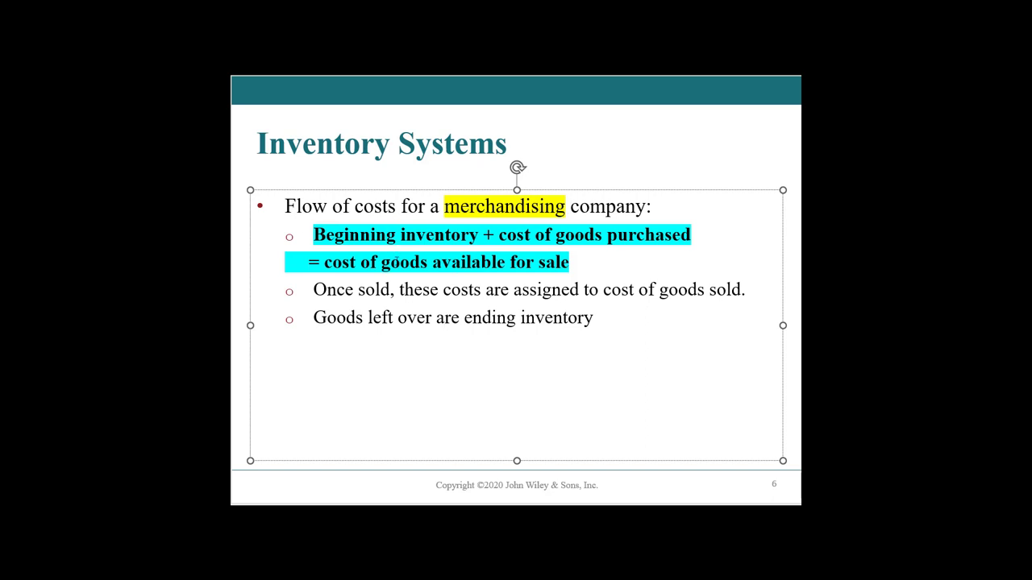
left_click(399, 259)
left_click_drag(482, 235, 398, 238)
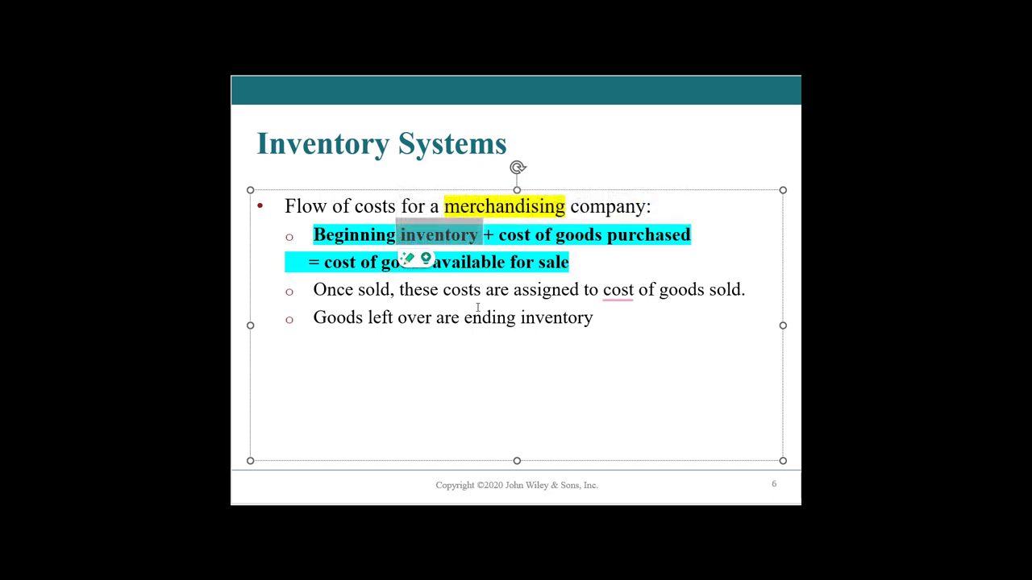
left_click(627, 360)
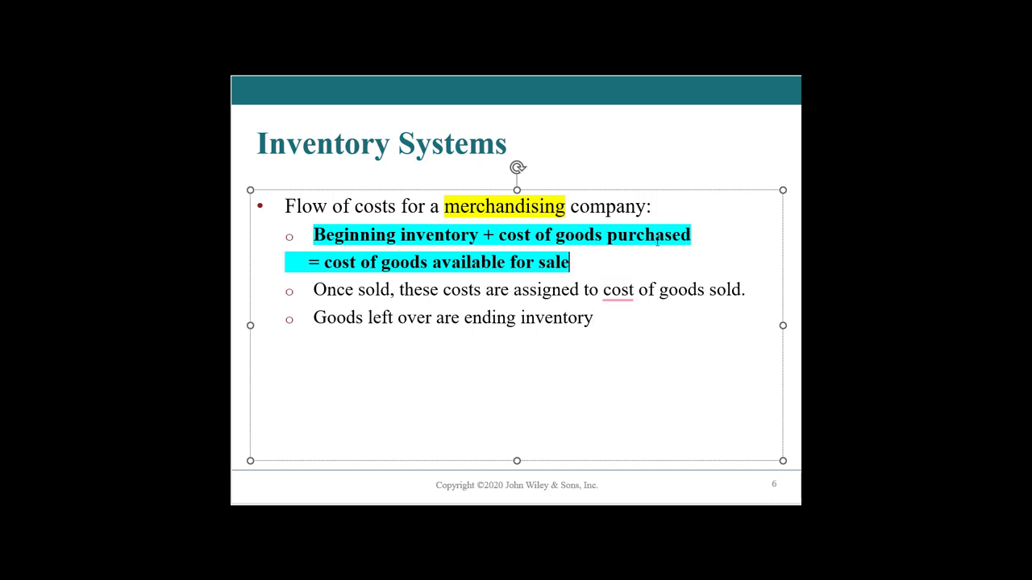
left_click_drag(693, 236, 484, 233)
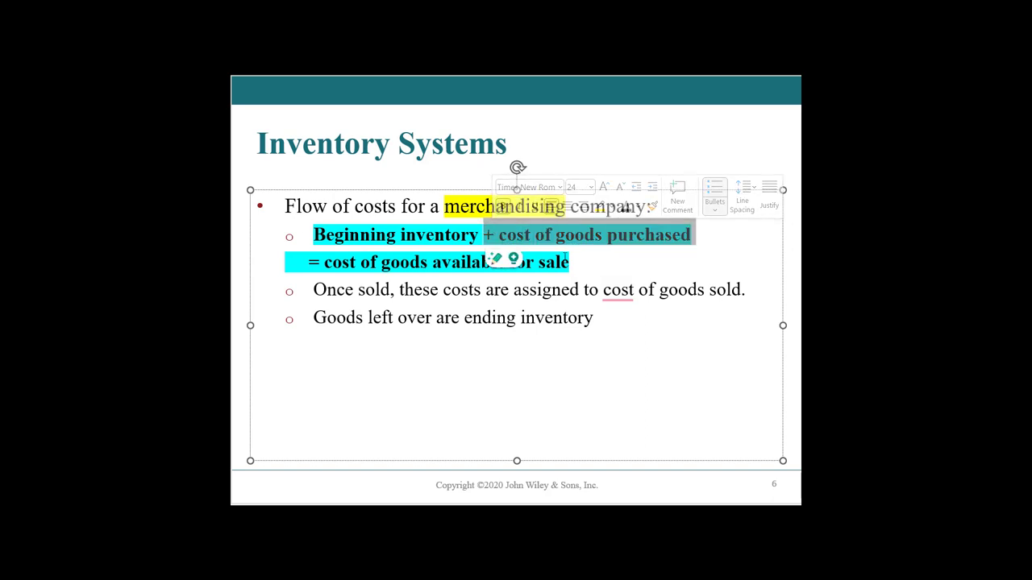